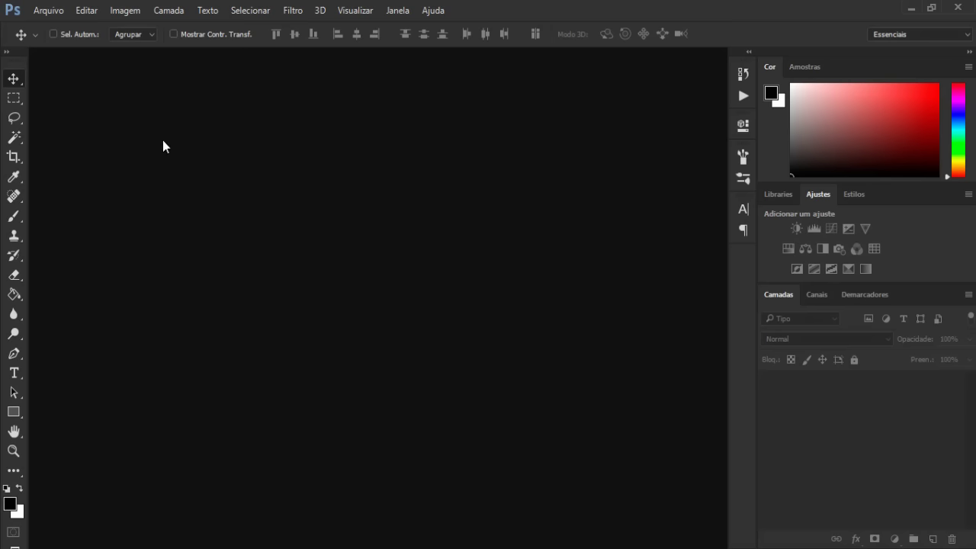
Step: Create a new white 1280x720, 72 ppi document and drop the forest screenshot onto it
click(48, 11)
click(61, 27)
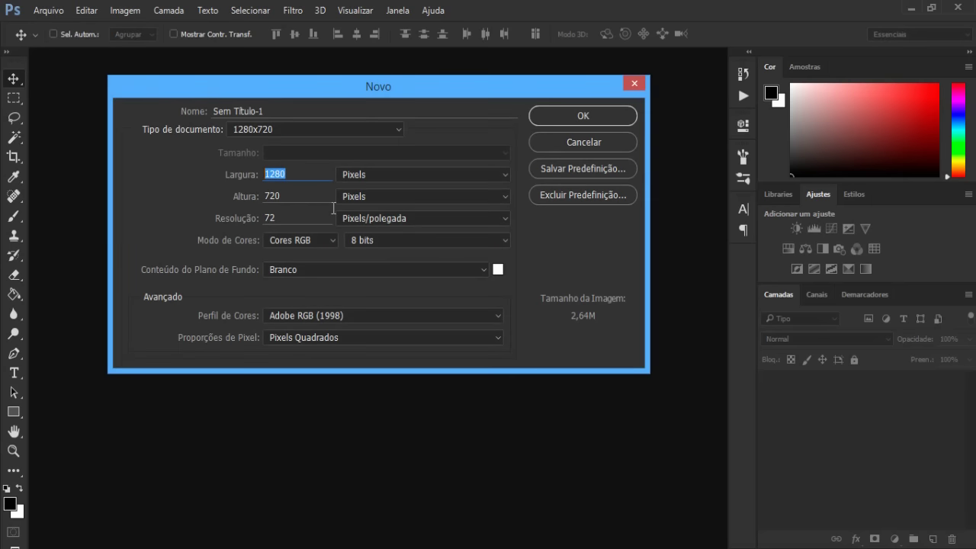
key(Tab)
double_click(309, 220)
click(600, 115)
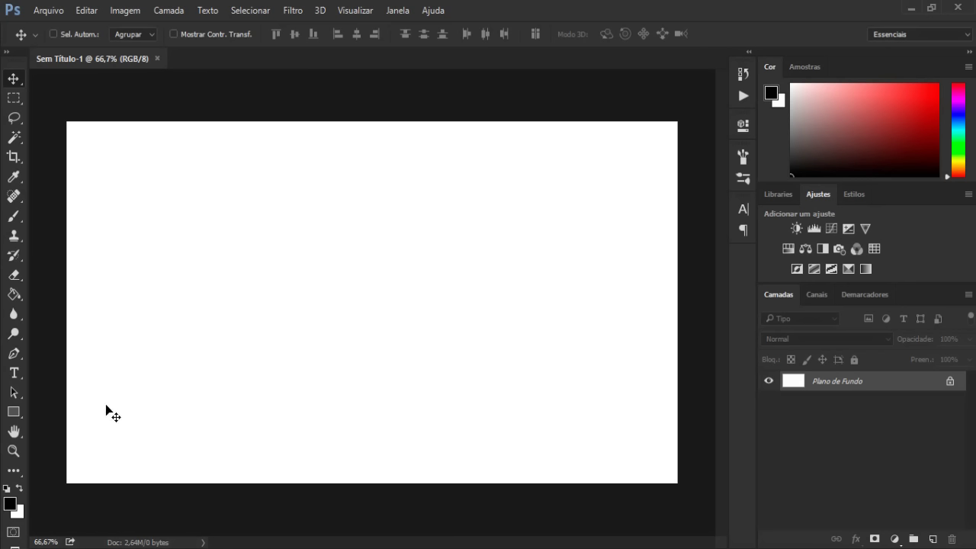
drag(84, 510, 686, 492)
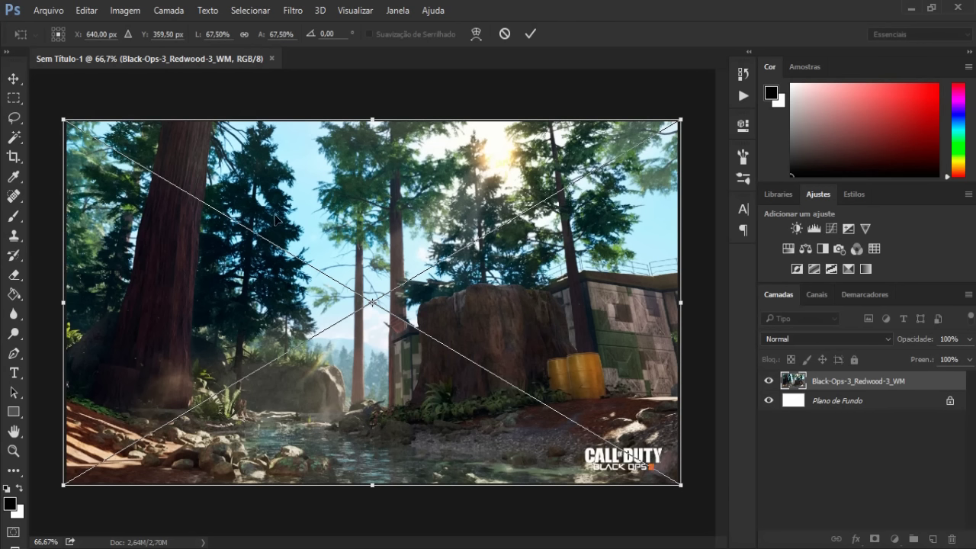
Step: Commit the Black-Ops-3_Redwood-3_WM placement and rasterize its layer
click(13, 80)
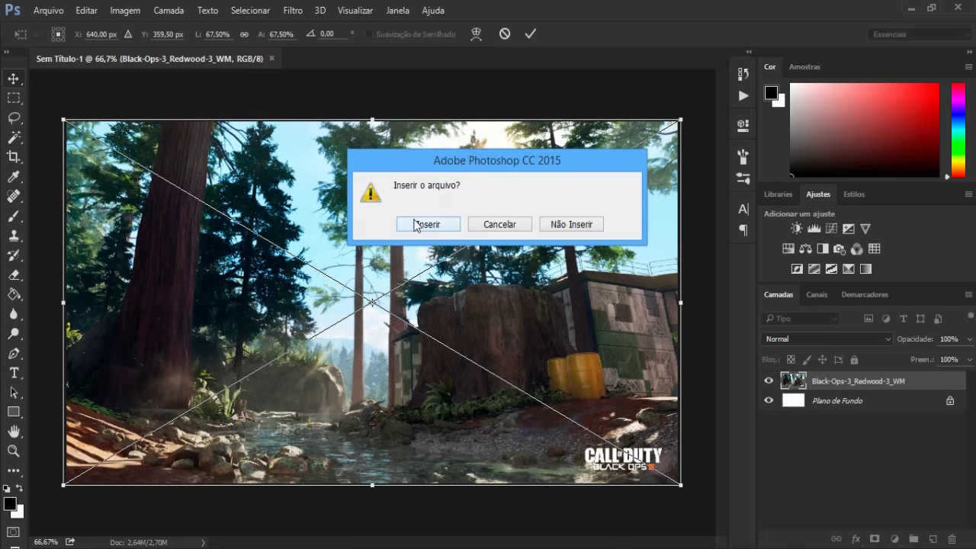
click(416, 224)
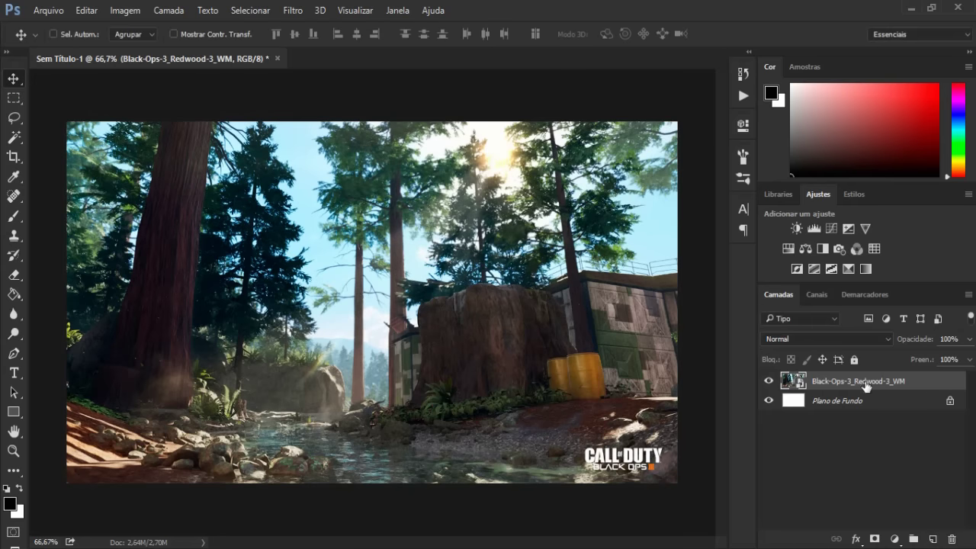
right_click(943, 382)
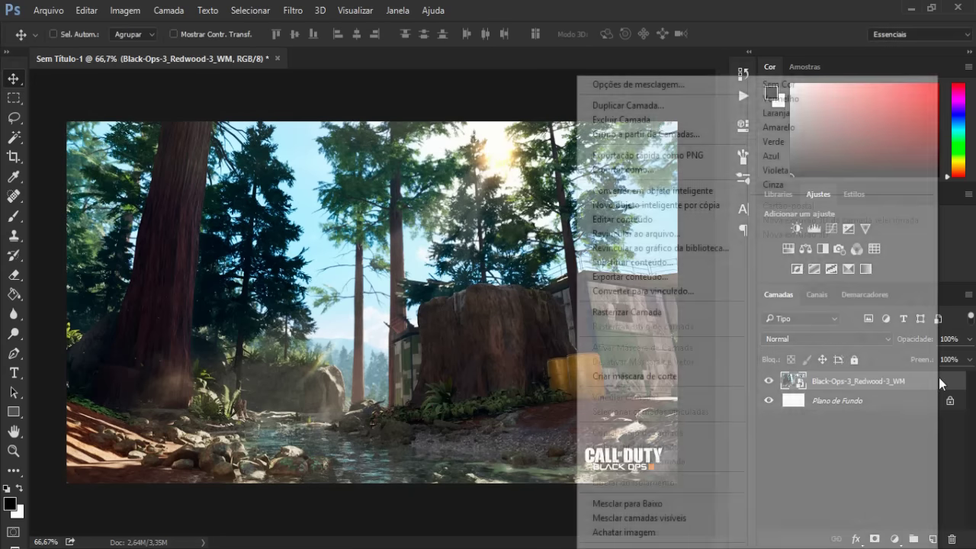
click(689, 314)
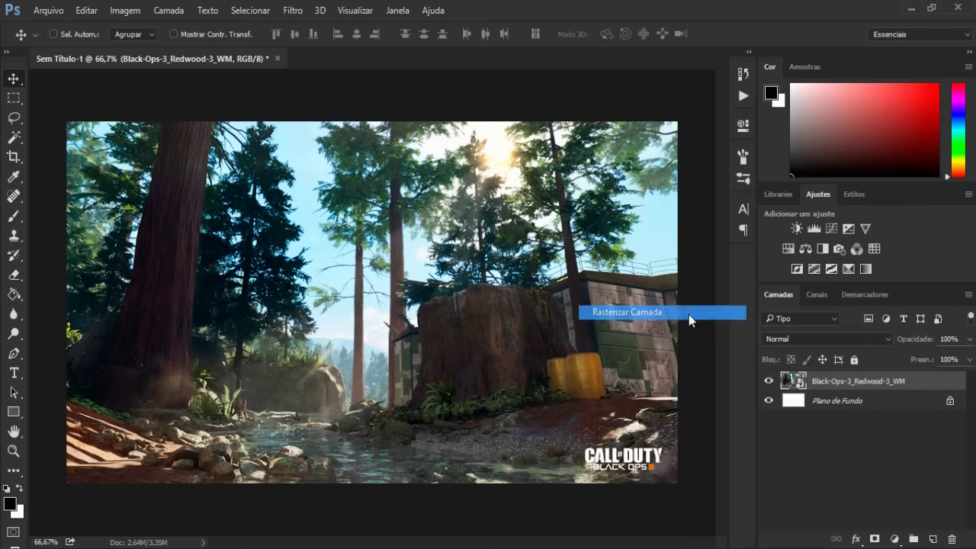
Step: Apply a Zoom-method Radial Blur, amount 10, Máxima quality, to the forest layer
click(291, 11)
mouse_move(310, 177)
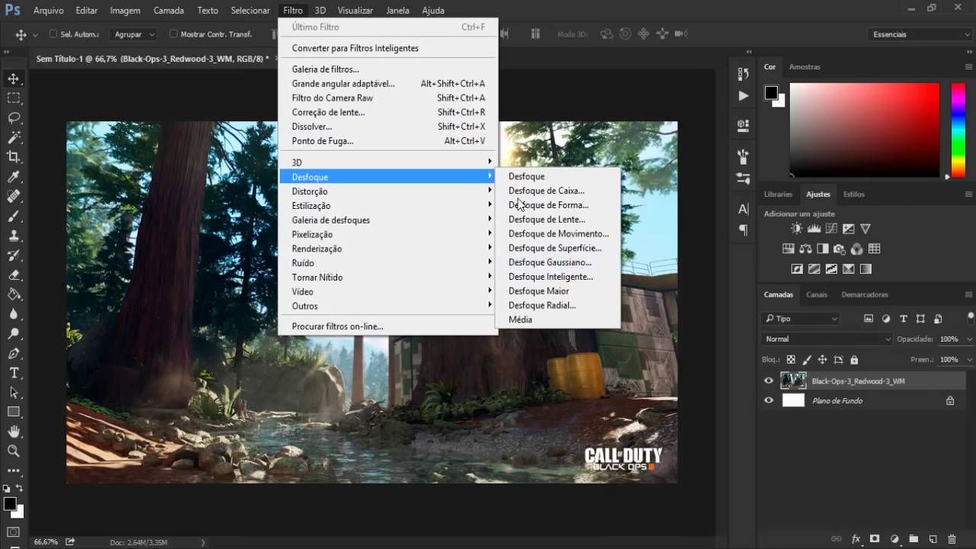
click(568, 306)
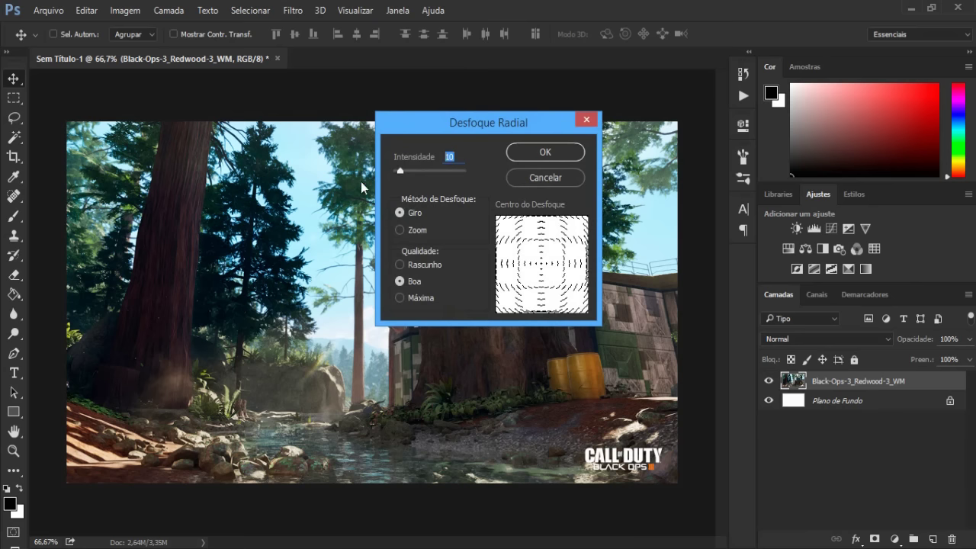
click(420, 231)
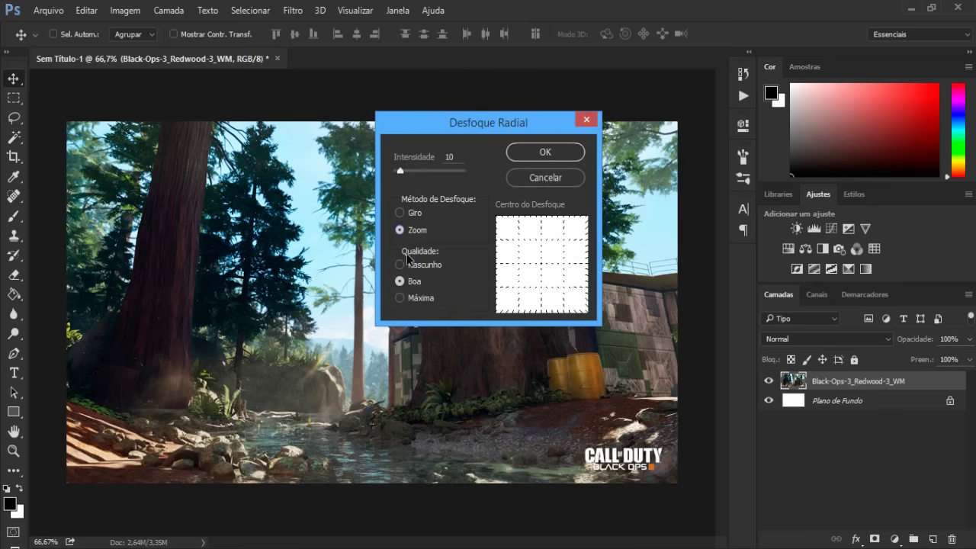
click(429, 298)
click(545, 152)
click(14, 412)
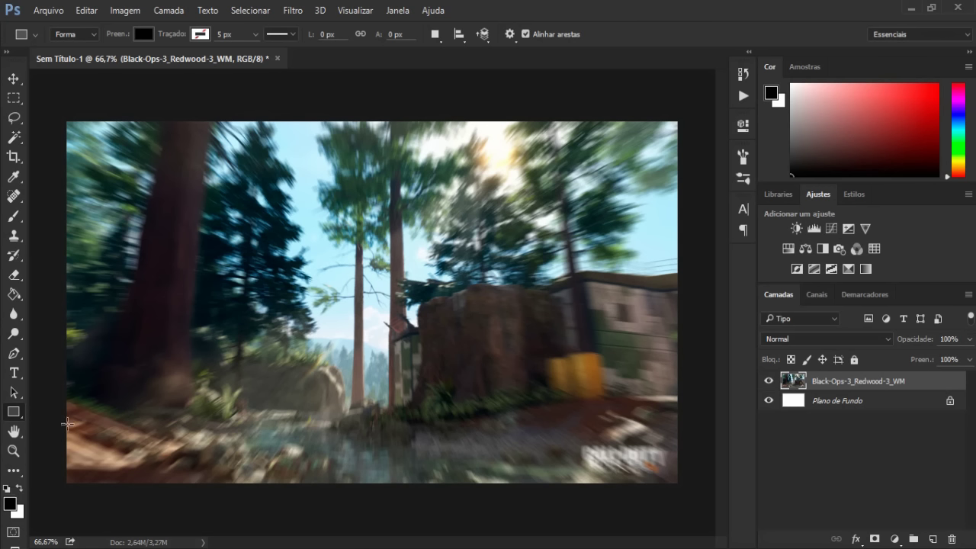
Step: Draw a black 483x110 px bar at the lower left and rasterize the Retângulo 1 layer
drag(51, 442, 277, 393)
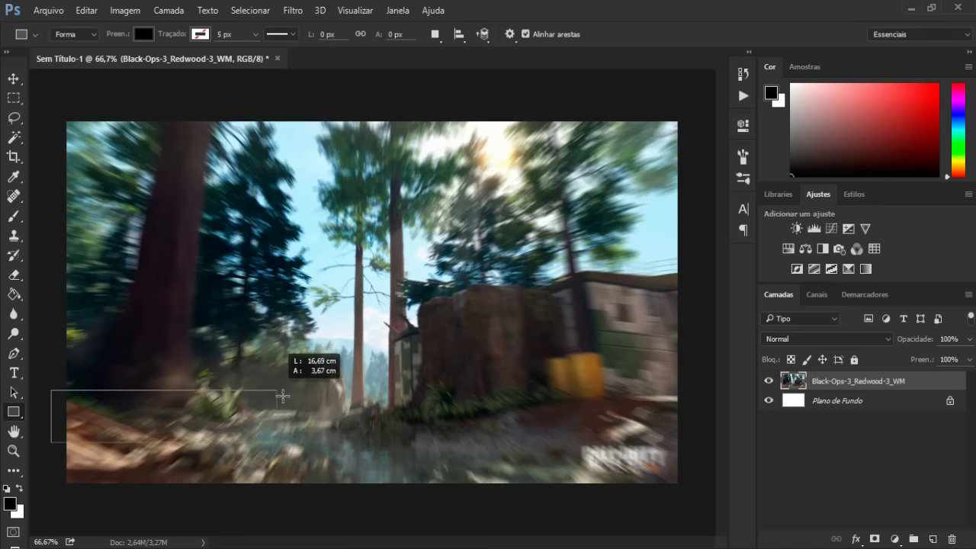
drag(276, 394, 282, 387)
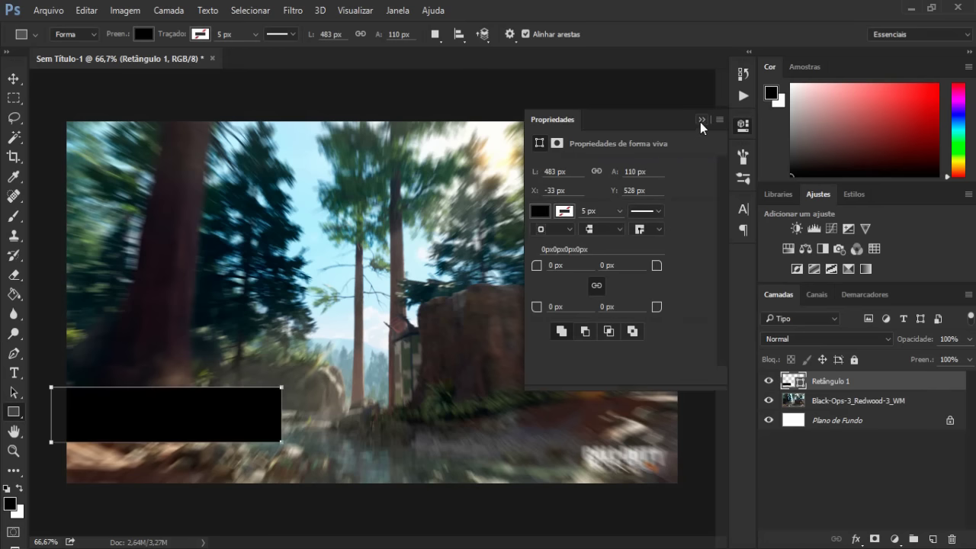
click(701, 119)
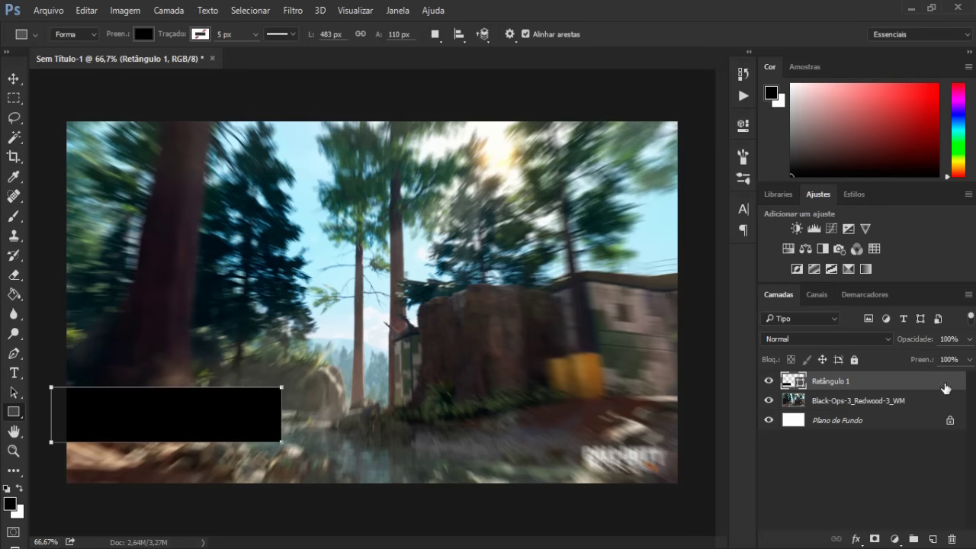
right_click(907, 378)
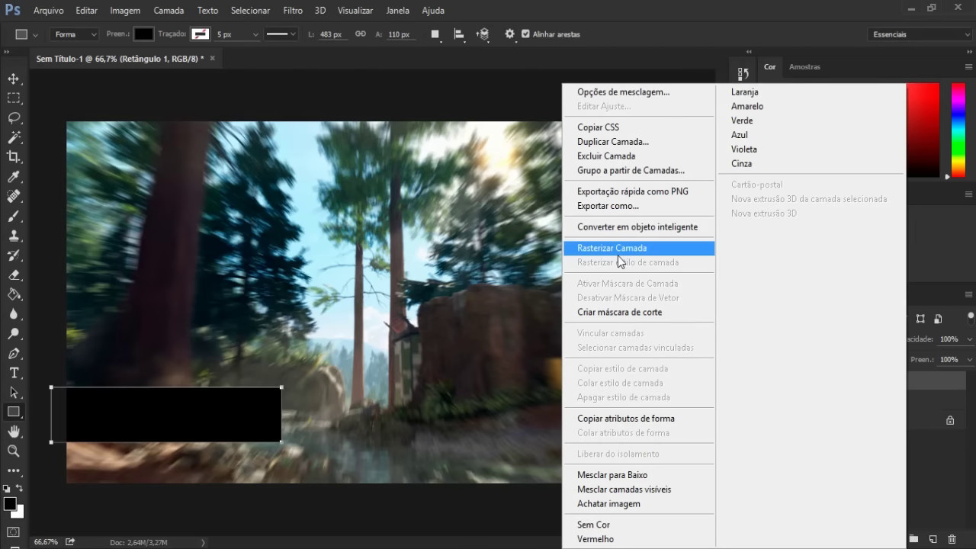
click(617, 250)
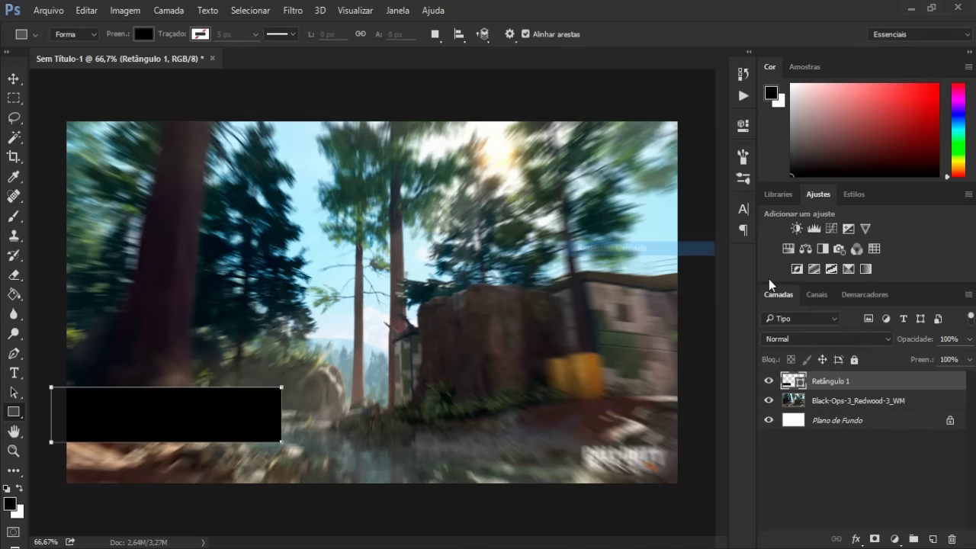
double_click(936, 379)
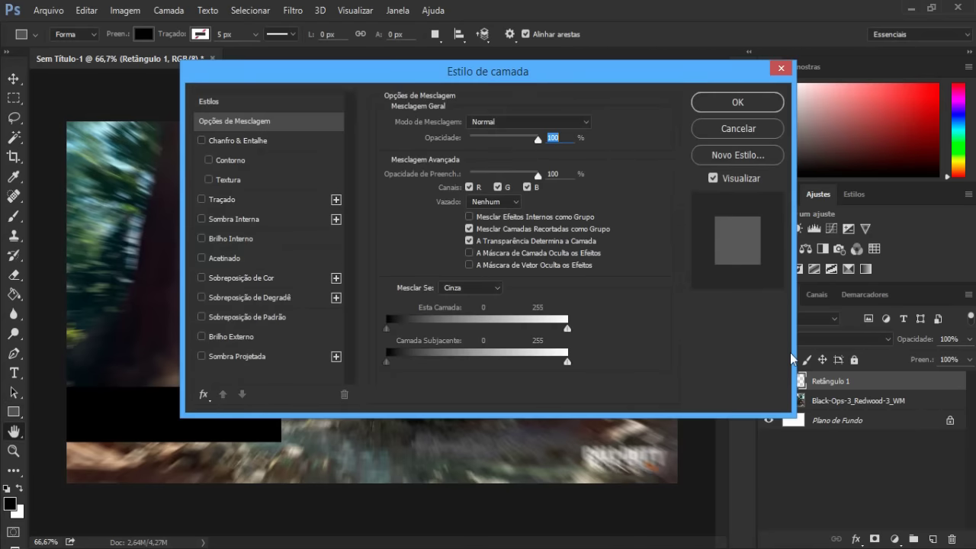
Step: Give Retângulo 1 a 5 px white outside stroke at Normal blend, 100% opacity
click(215, 202)
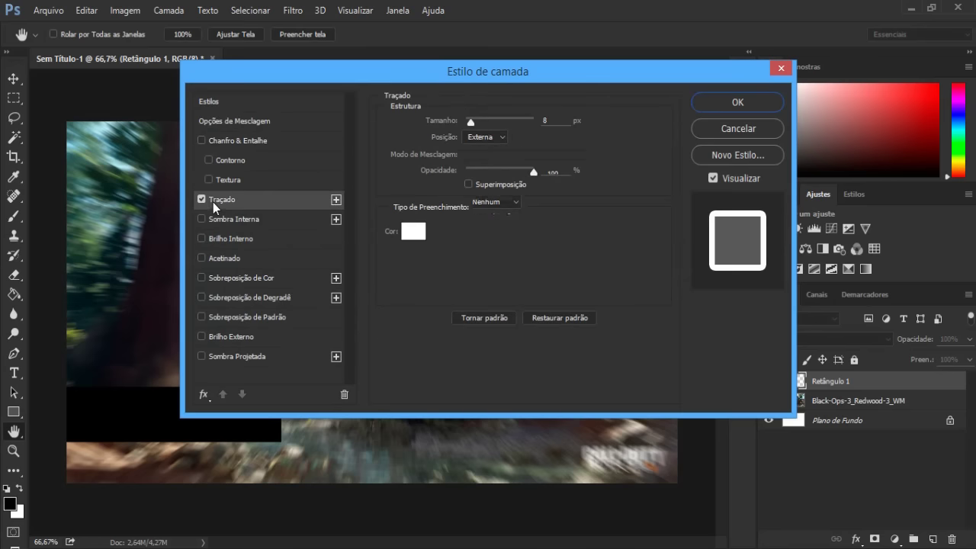
text(5)
click(481, 136)
click(479, 150)
click(583, 164)
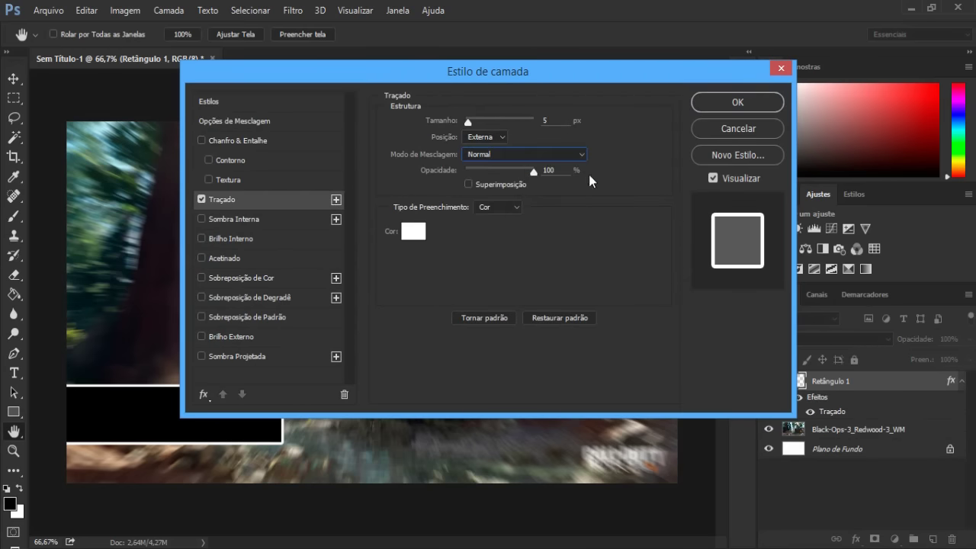
key(Tab)
click(419, 231)
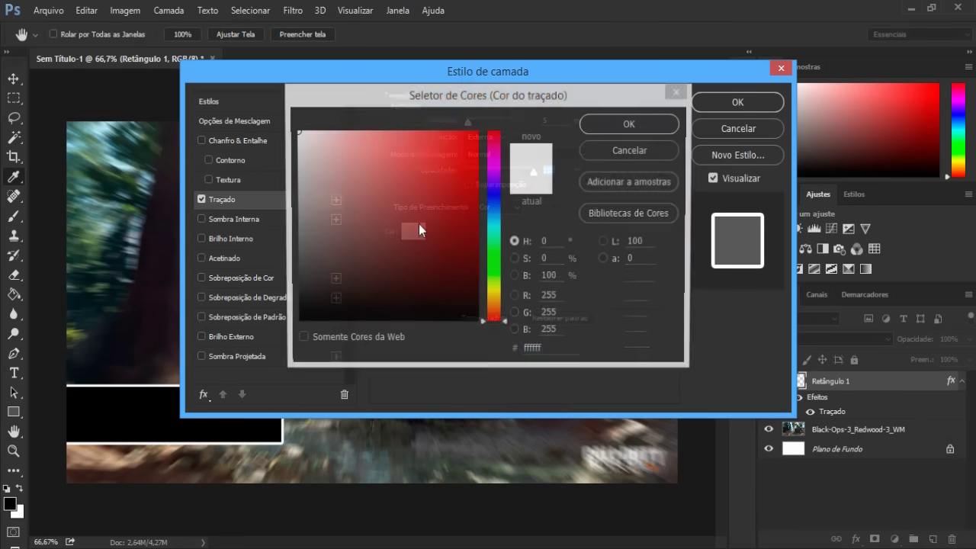
click(603, 124)
click(738, 104)
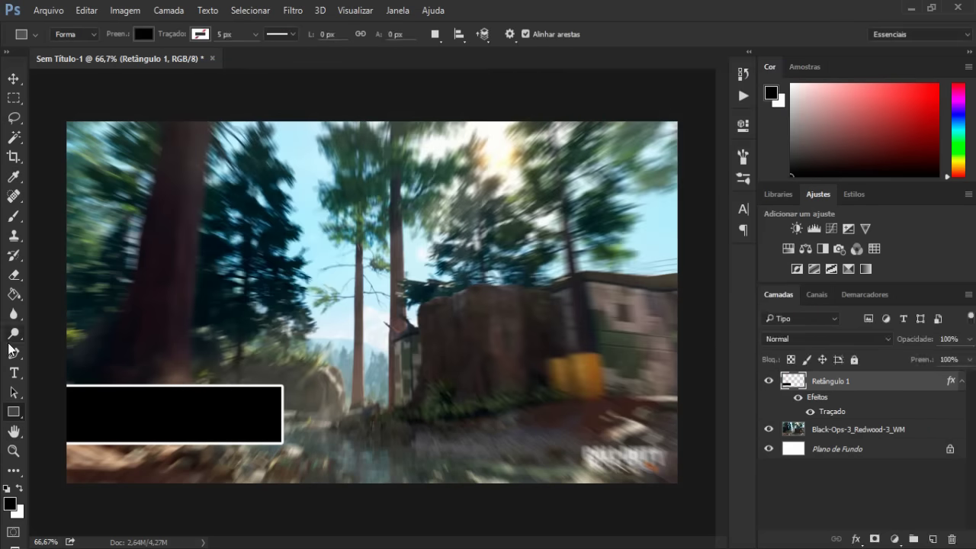
click(14, 372)
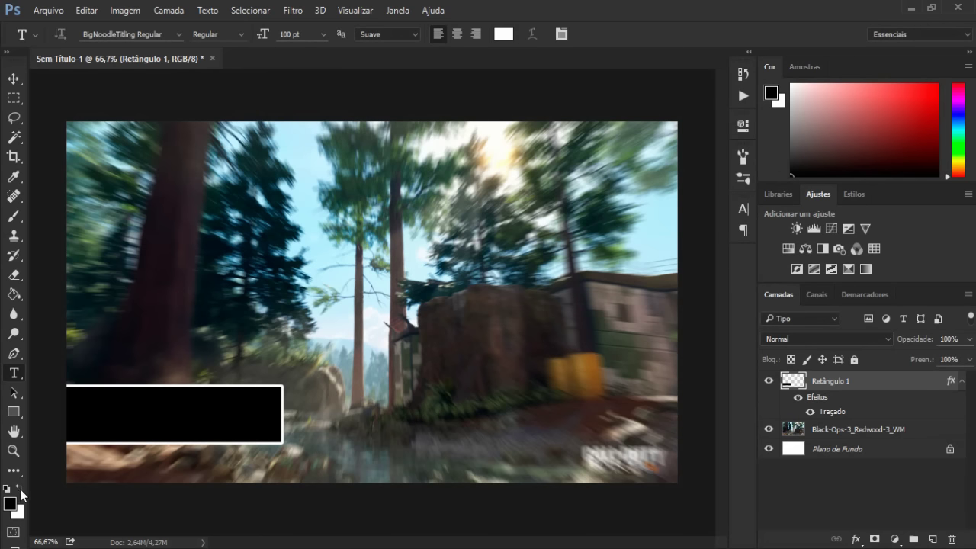
Step: Add white 'BO3 RTG #1' text and move it into the black box
click(19, 490)
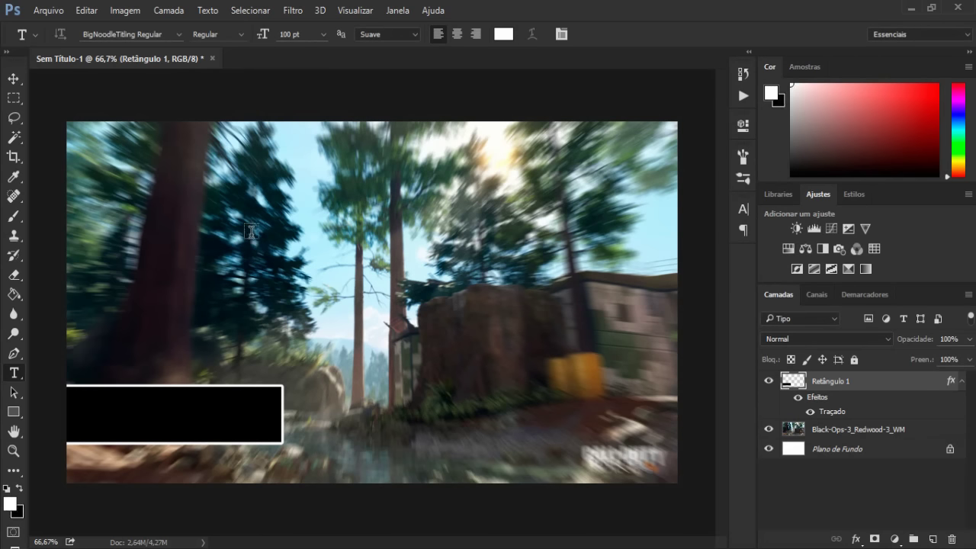
click(176, 305)
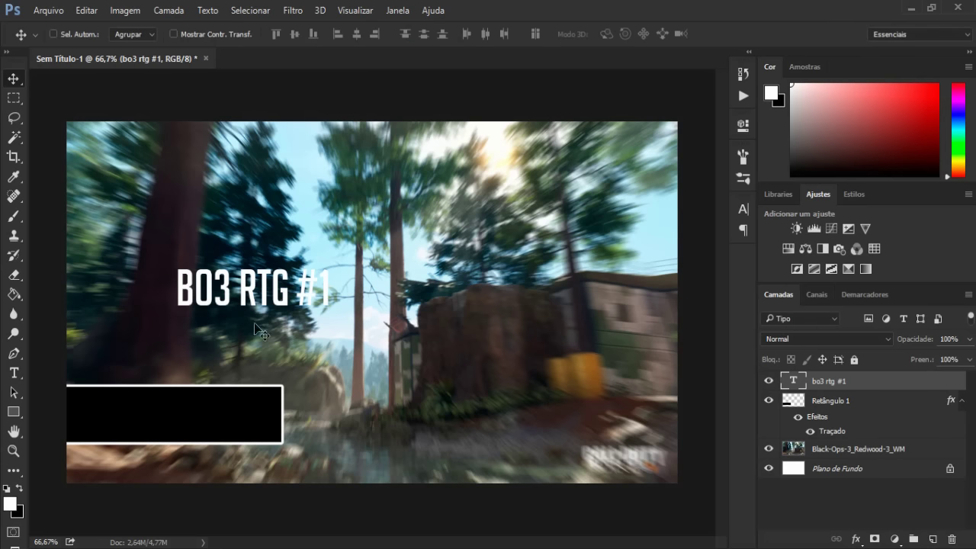
drag(284, 290, 198, 416)
Step: Shift the black box left to fit the text and drag in the KRM-262_BO3 gun image
click(885, 404)
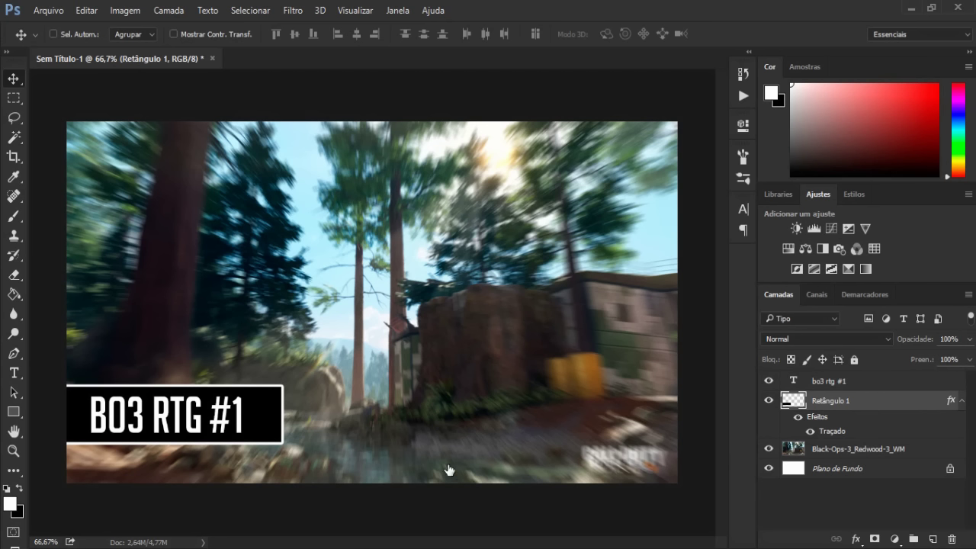
drag(239, 425, 219, 425)
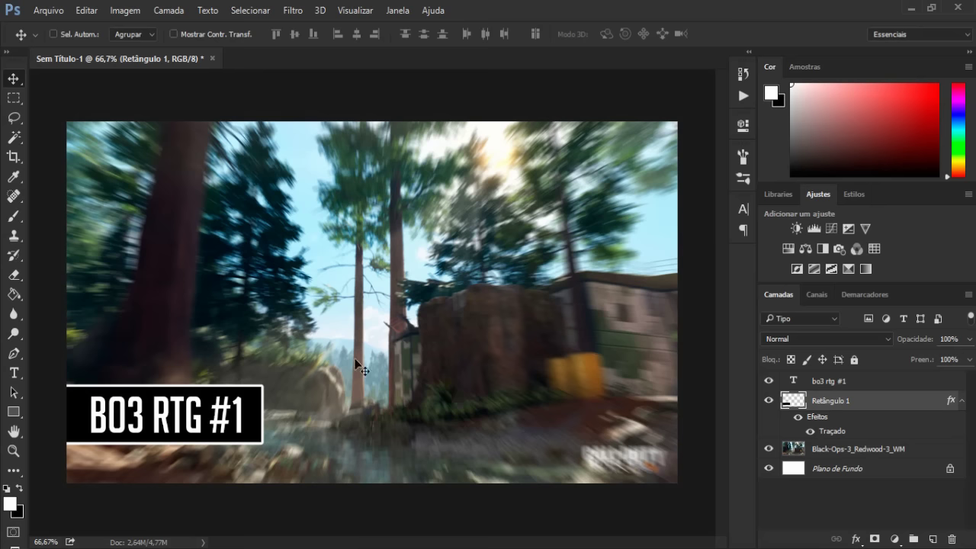
drag(971, 396, 137, 188)
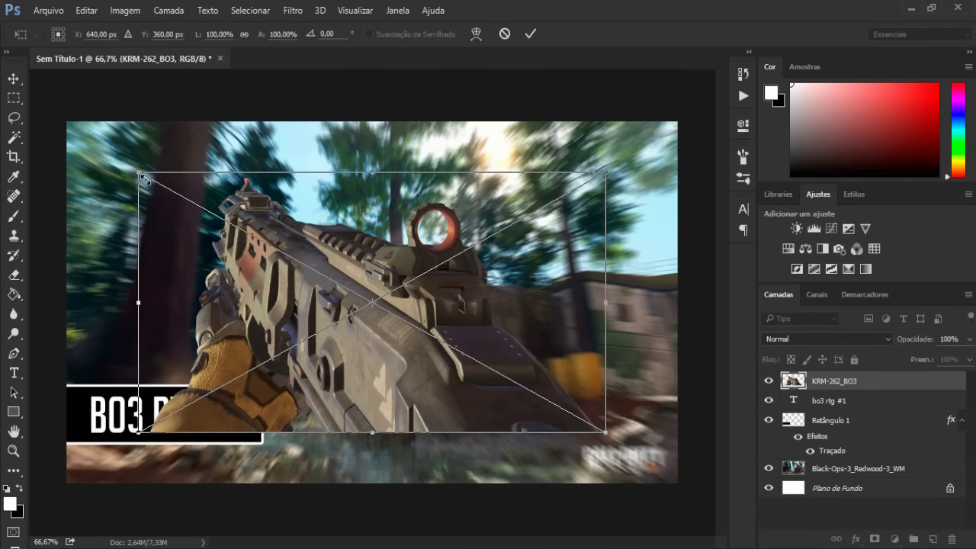
Step: Scale the gun to about 79%, tilt it slightly, move it lower right, and rasterize it
drag(145, 179, 194, 206)
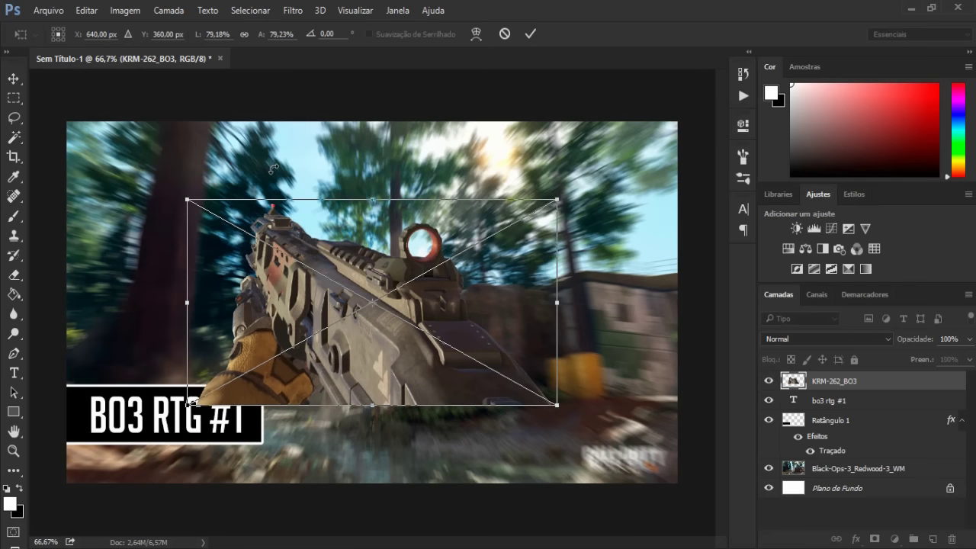
drag(271, 170, 266, 173)
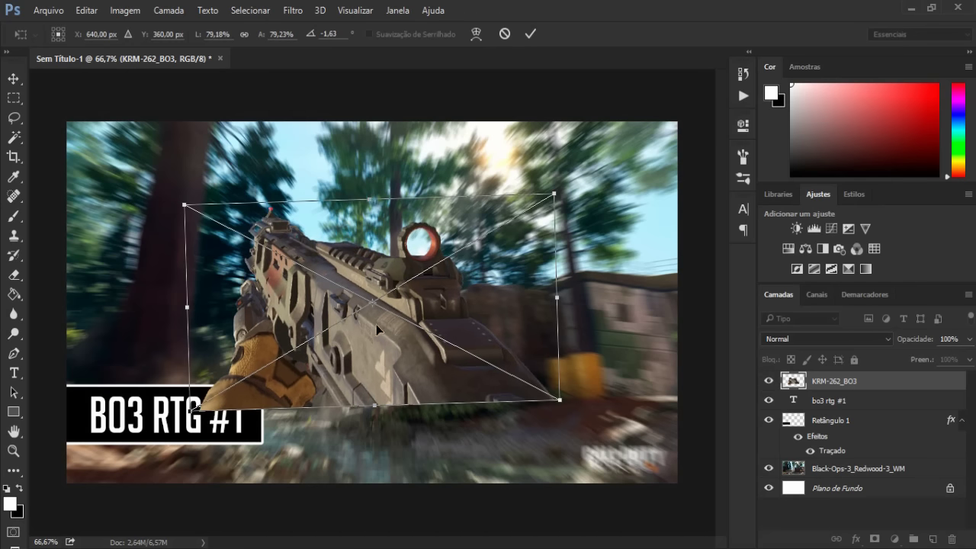
drag(376, 333, 556, 420)
key(Return)
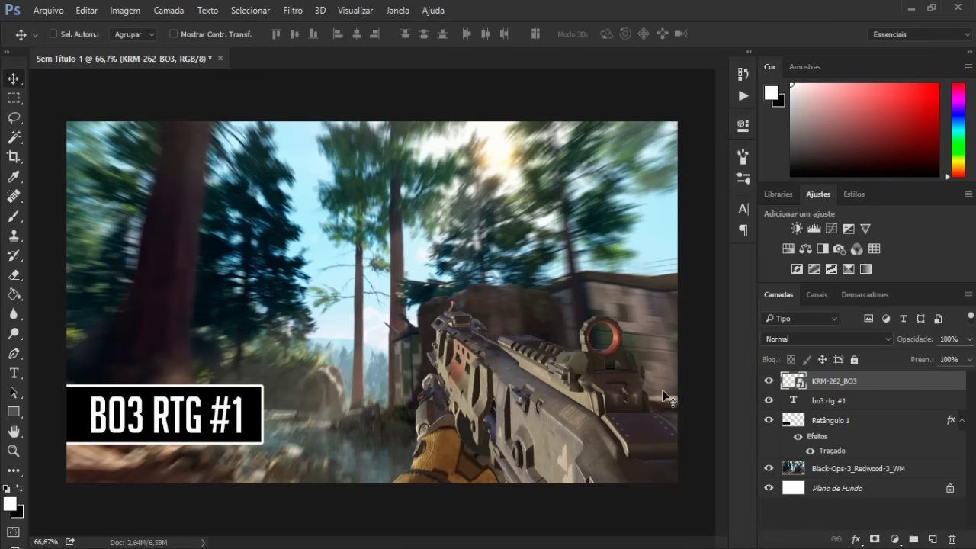
right_click(927, 382)
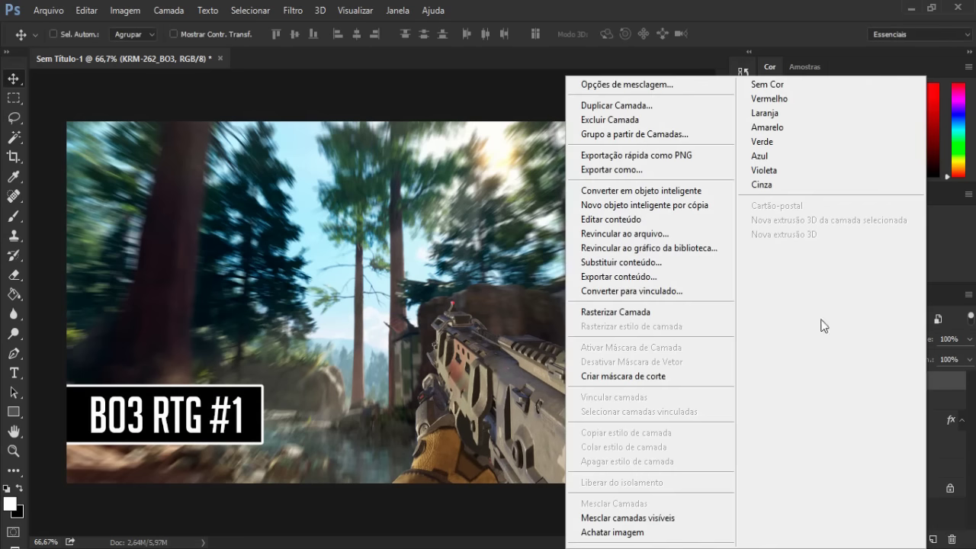
click(645, 311)
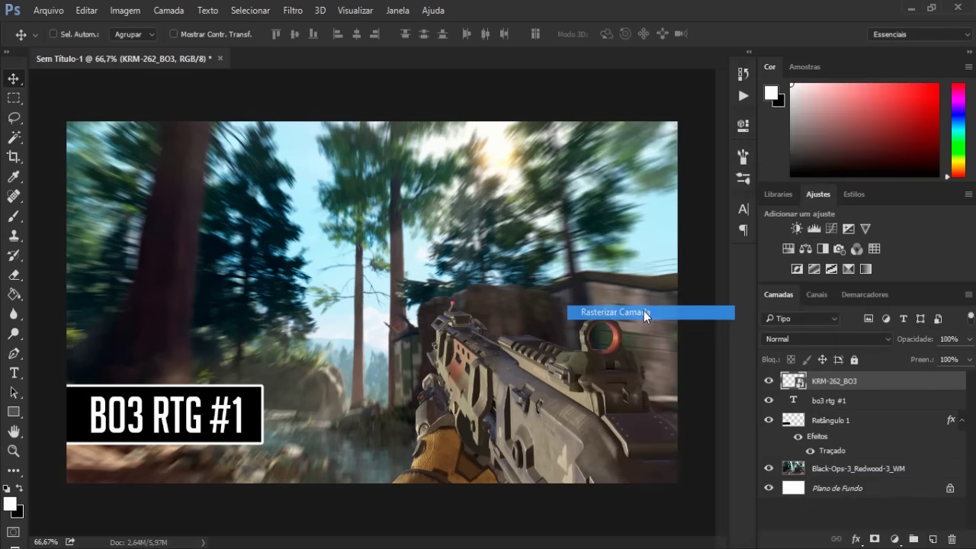
double_click(945, 387)
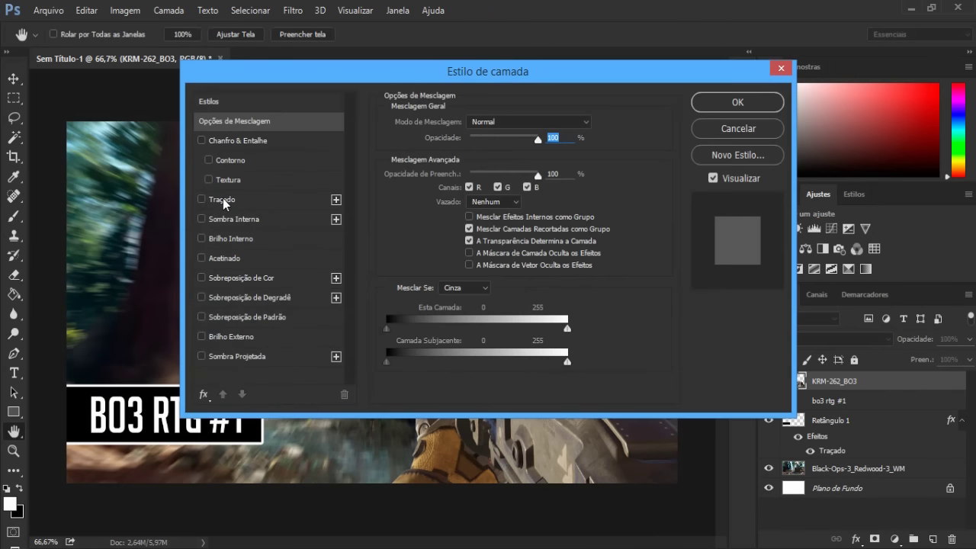
Step: Give the KRM-262_BO3 layer a 5 px white outside stroke
click(222, 199)
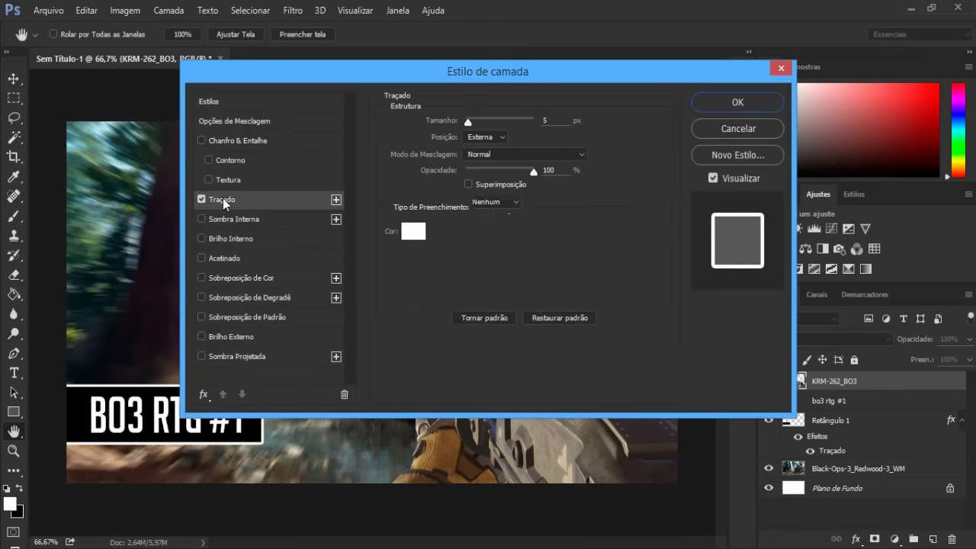
click(569, 131)
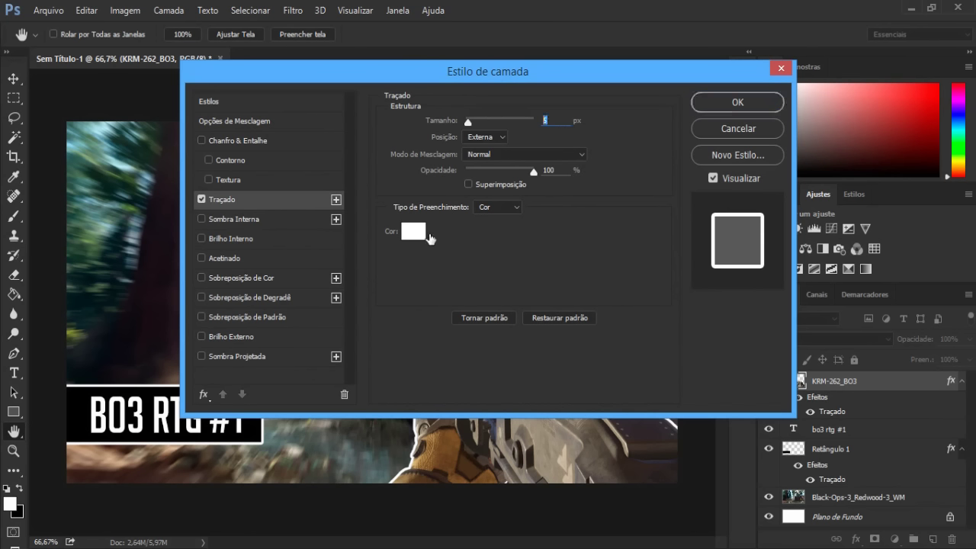
click(724, 103)
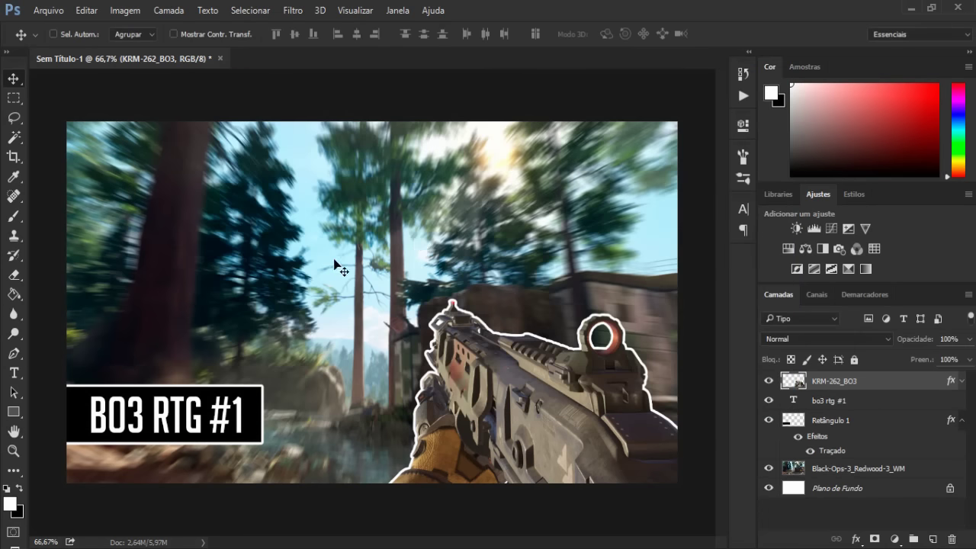